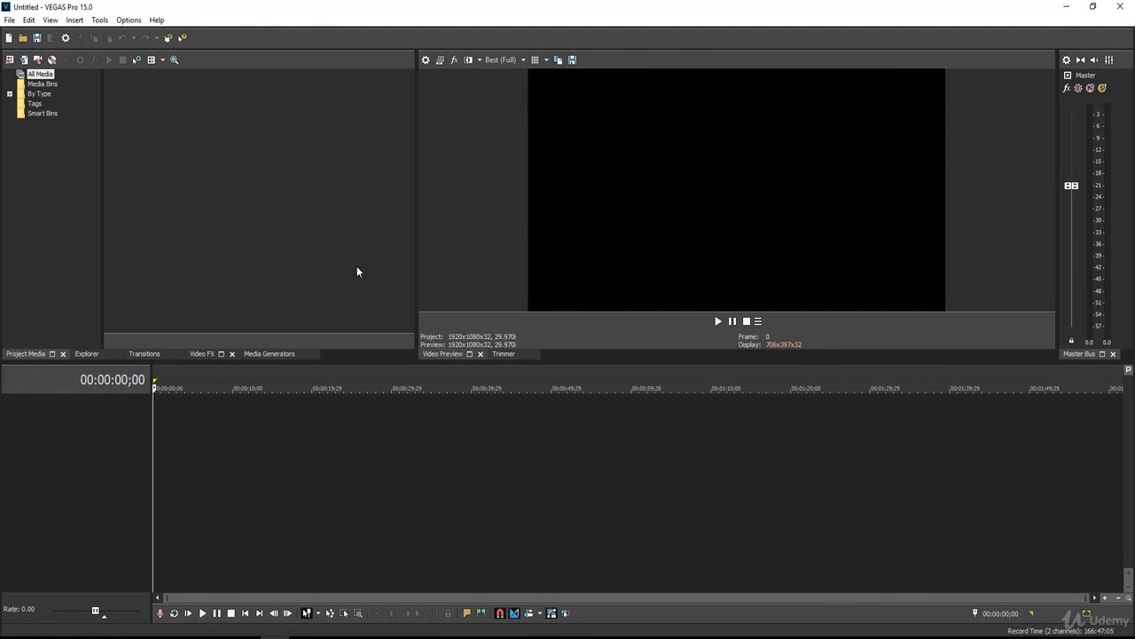
# Step: Start a new project using the HD 1080-60i (1920x1080, 29.970 fps) template
pyautogui.click(10, 19)
pyautogui.click(22, 39)
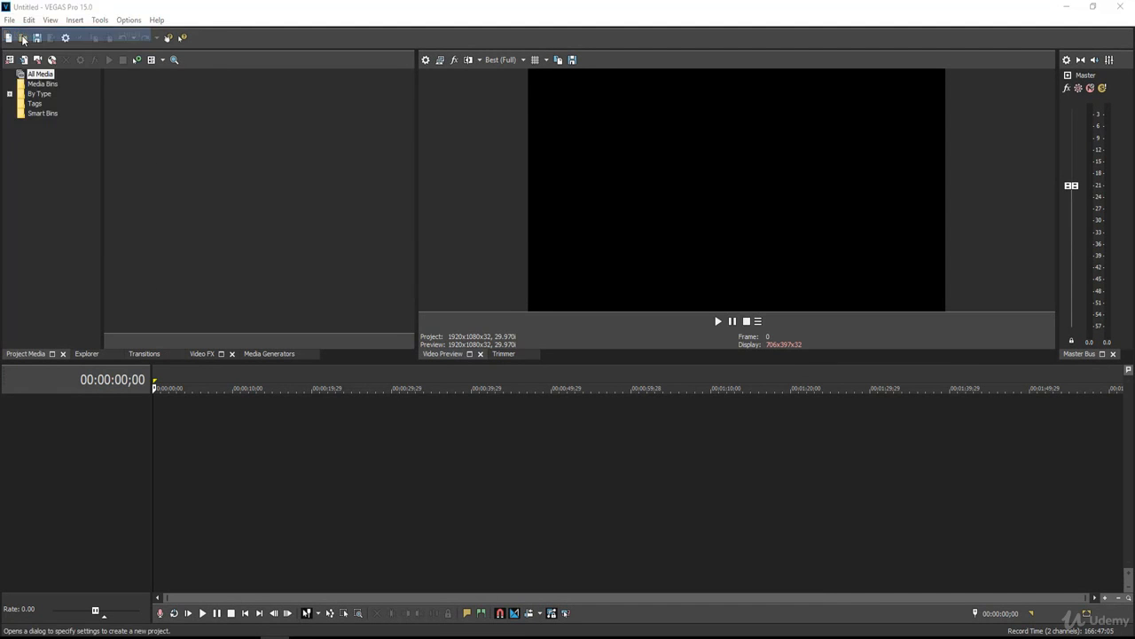
pyautogui.moveTo(513, 75); pyautogui.dragTo(425, 79)
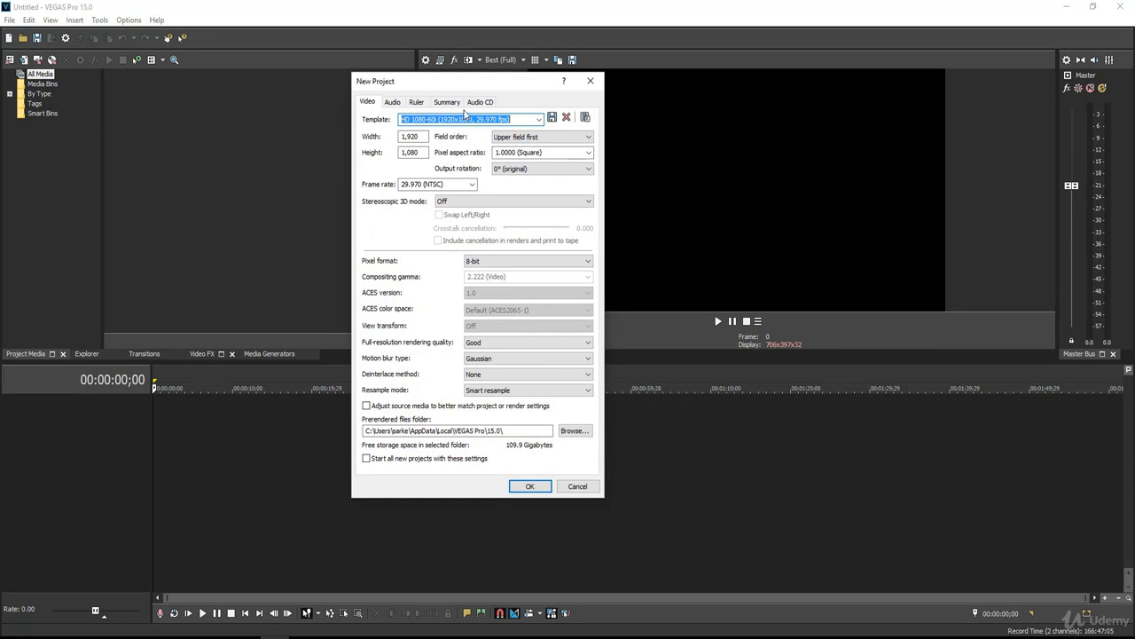
pyautogui.click(539, 119)
pyautogui.scroll(2, 490, 289)
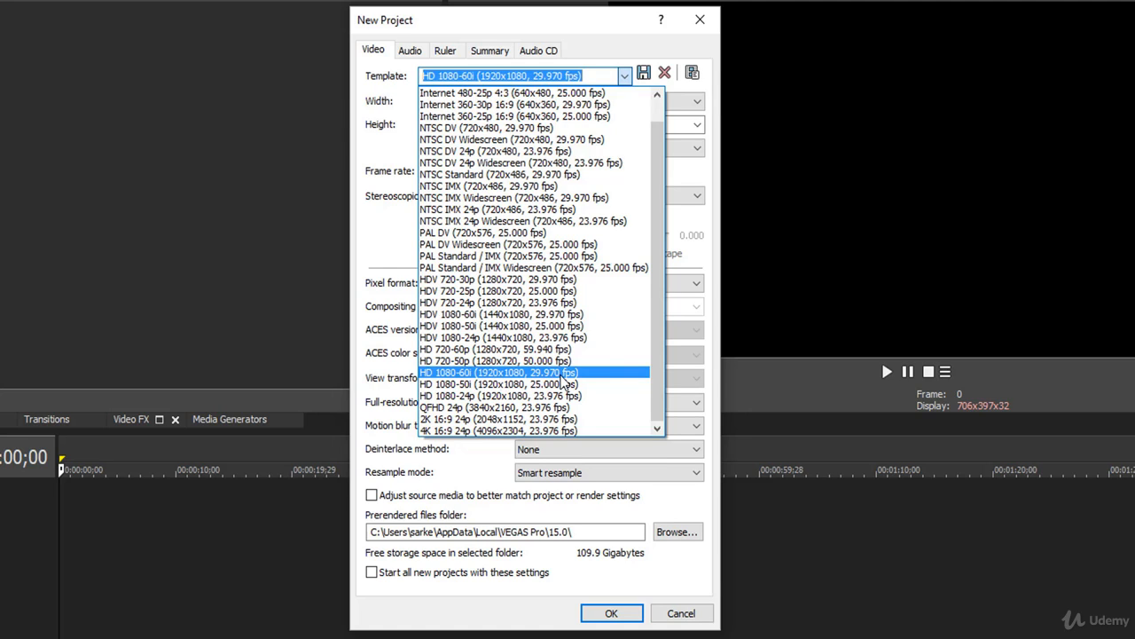
pyautogui.click(564, 373)
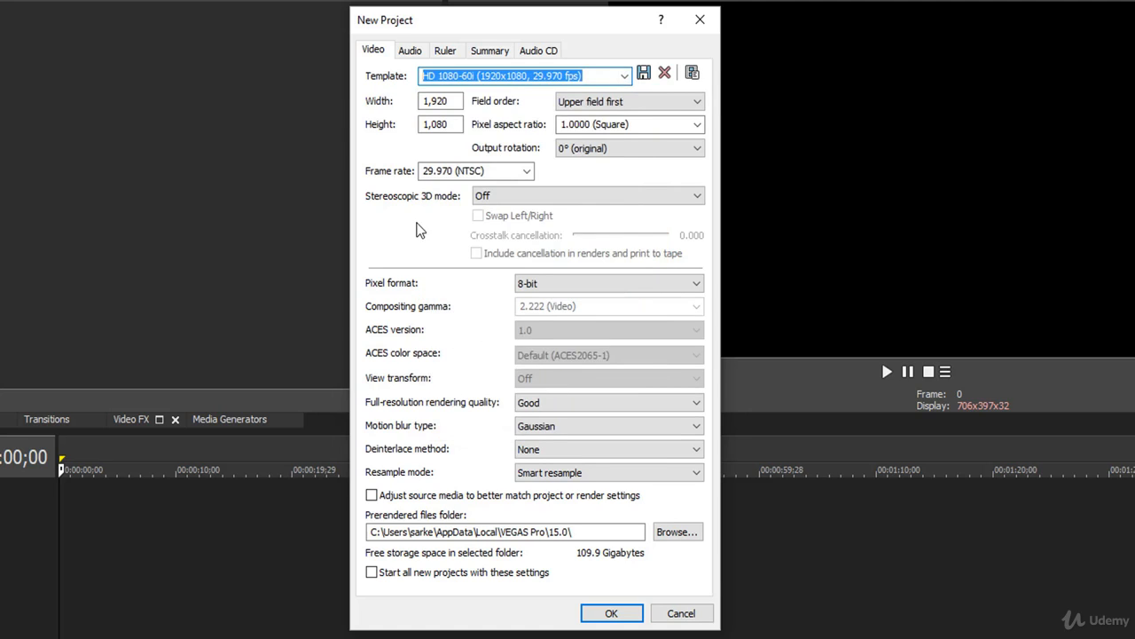
# Step: Check the project's frame size and frame rate options, and choose 8-bit as the pixel format
pyautogui.click(422, 103)
pyautogui.click(424, 125)
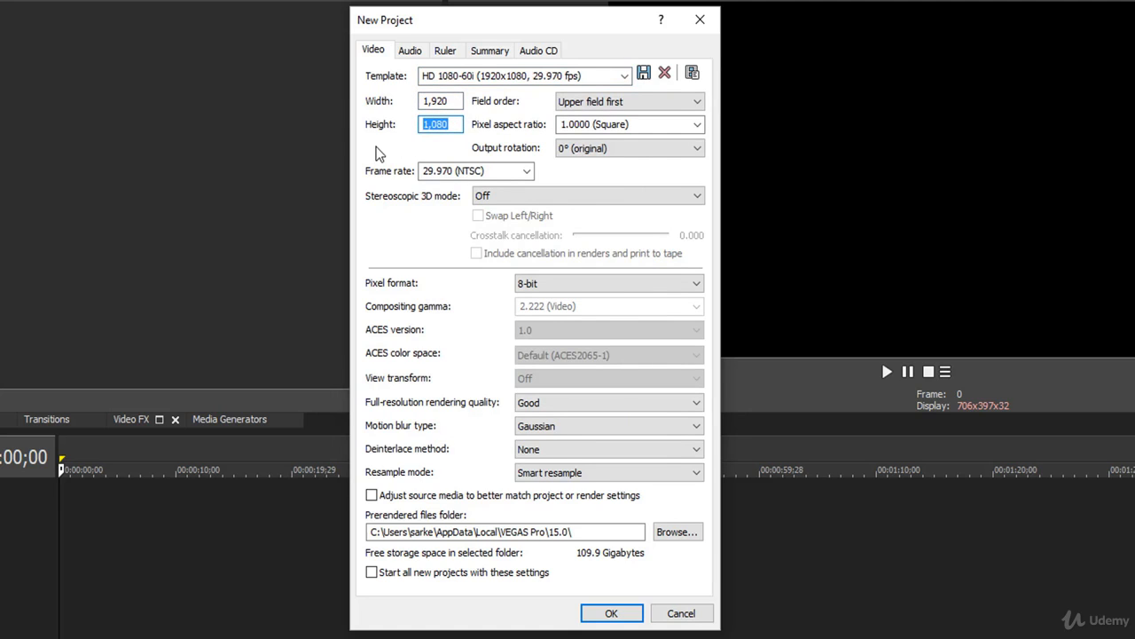
pyautogui.press('Tab')
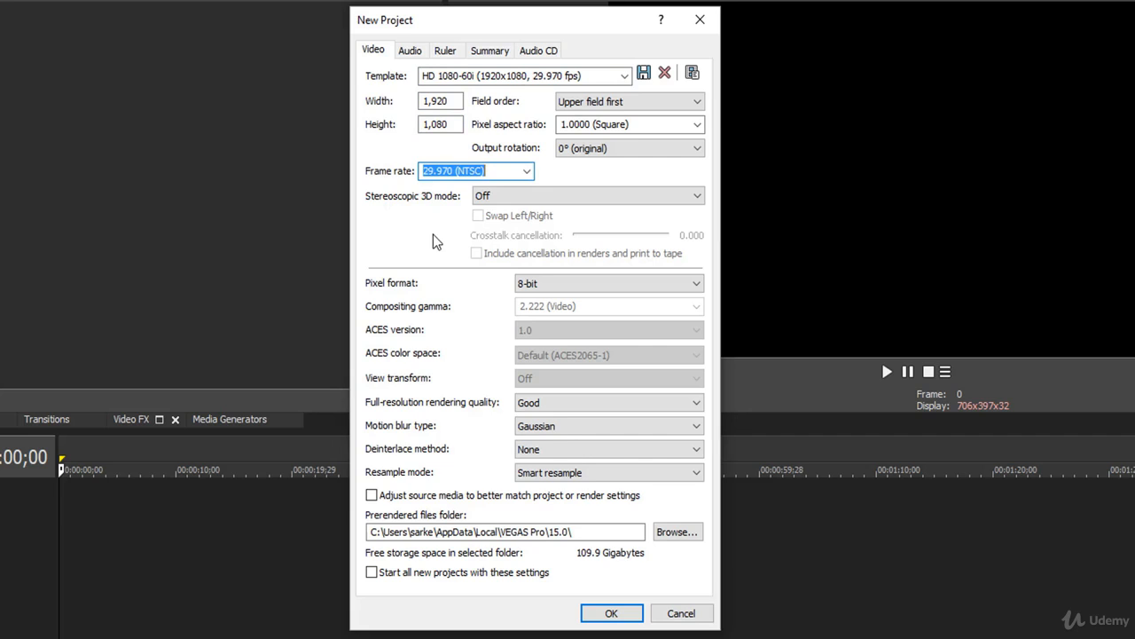
pyautogui.click(528, 172)
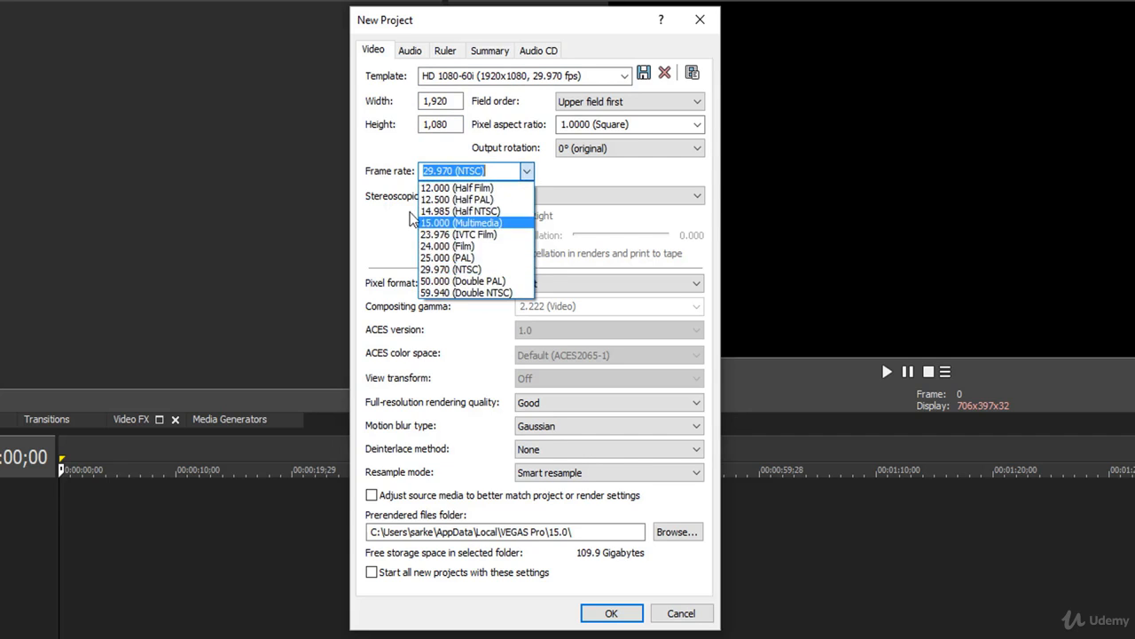
pyautogui.click(546, 283)
pyautogui.click(545, 283)
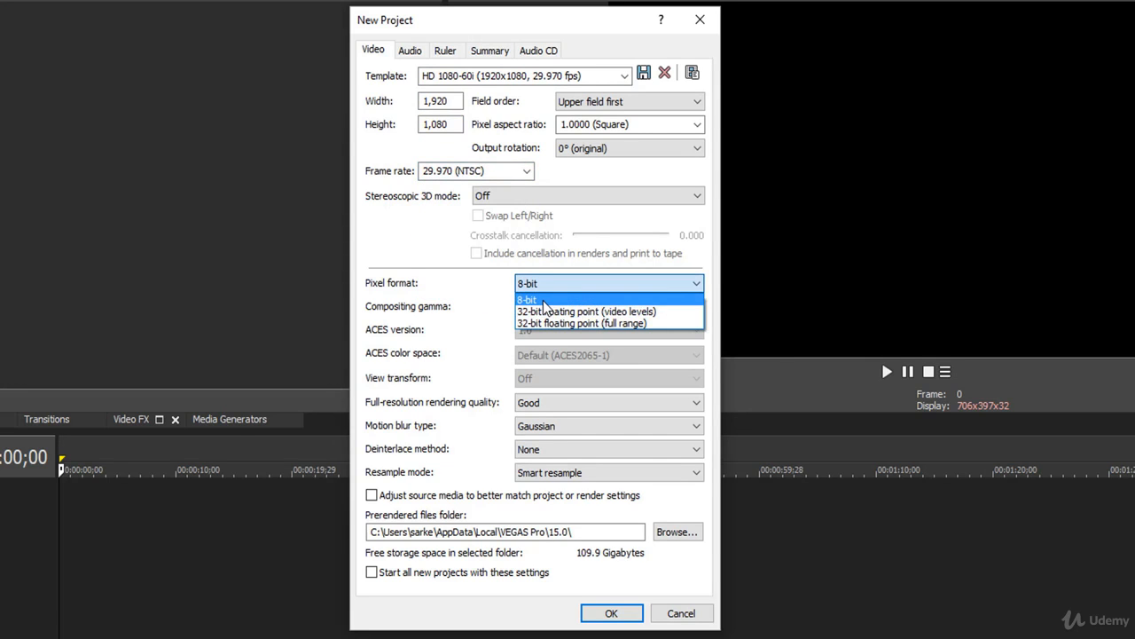
pyautogui.click(546, 302)
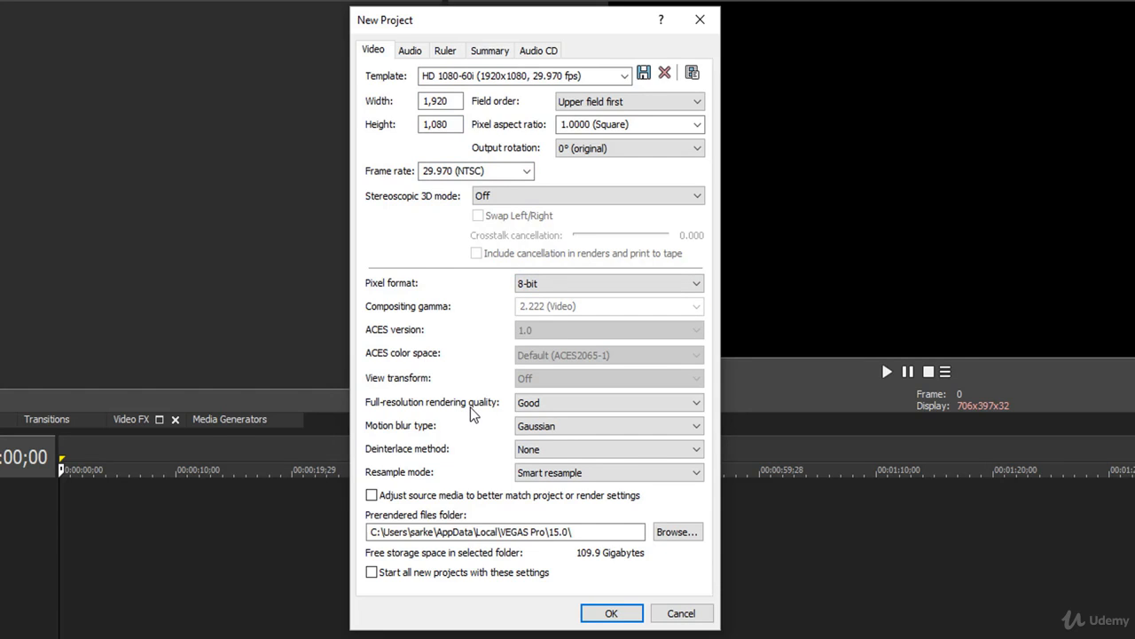
# Step: Set the full-resolution rendering quality to Best and create the project with source media adjustment off
pyautogui.click(553, 410)
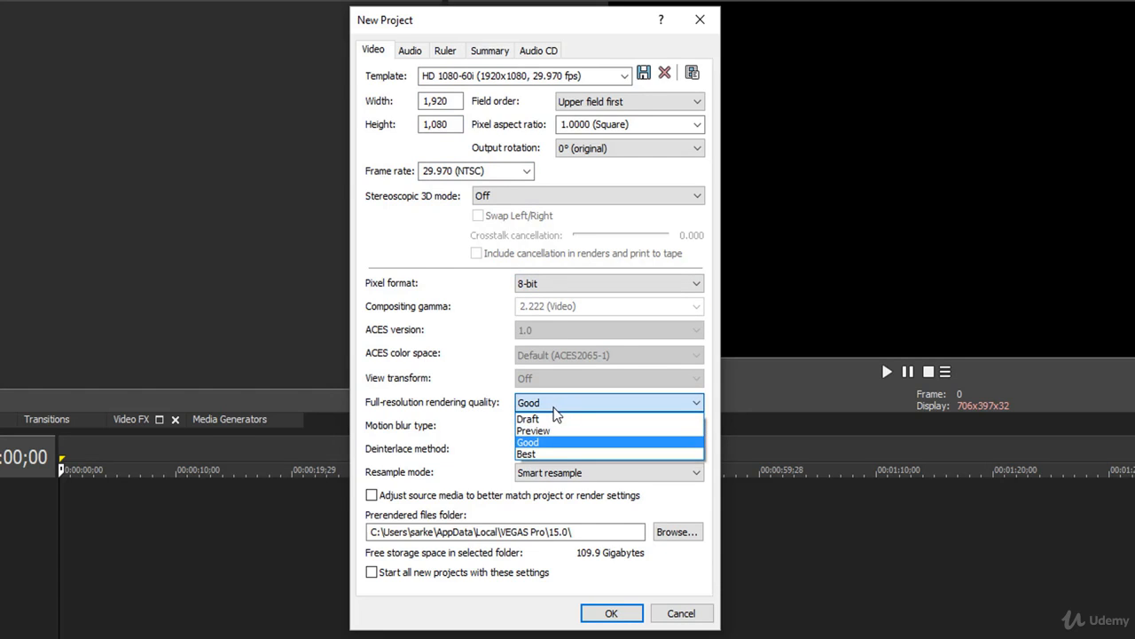
pyautogui.click(554, 453)
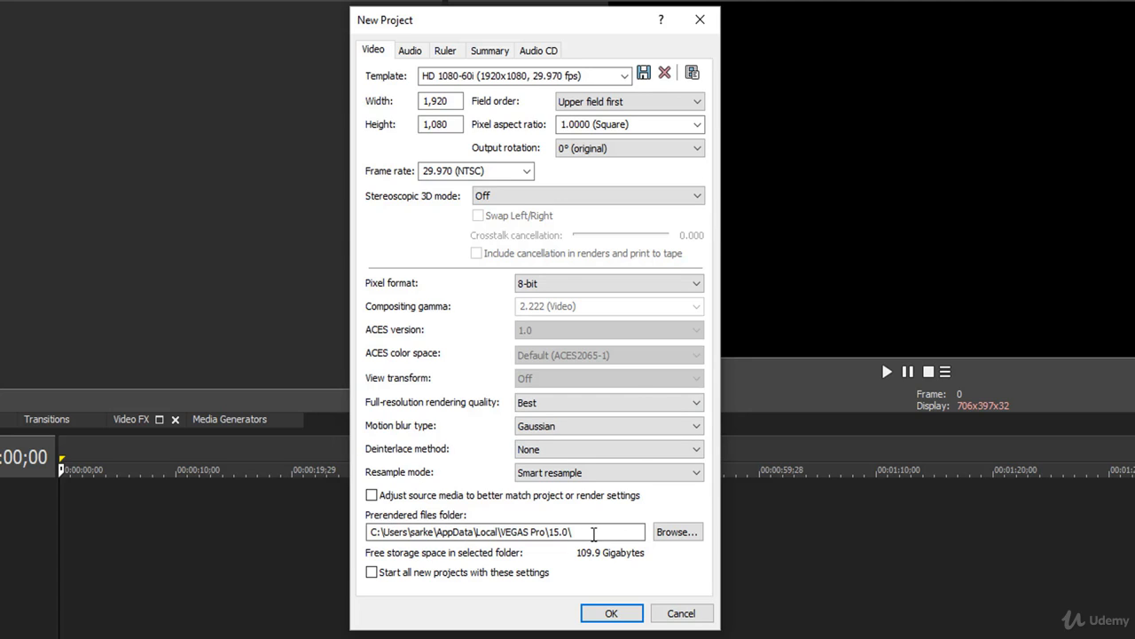
pyautogui.tripleClick(593, 532)
pyautogui.click(483, 499)
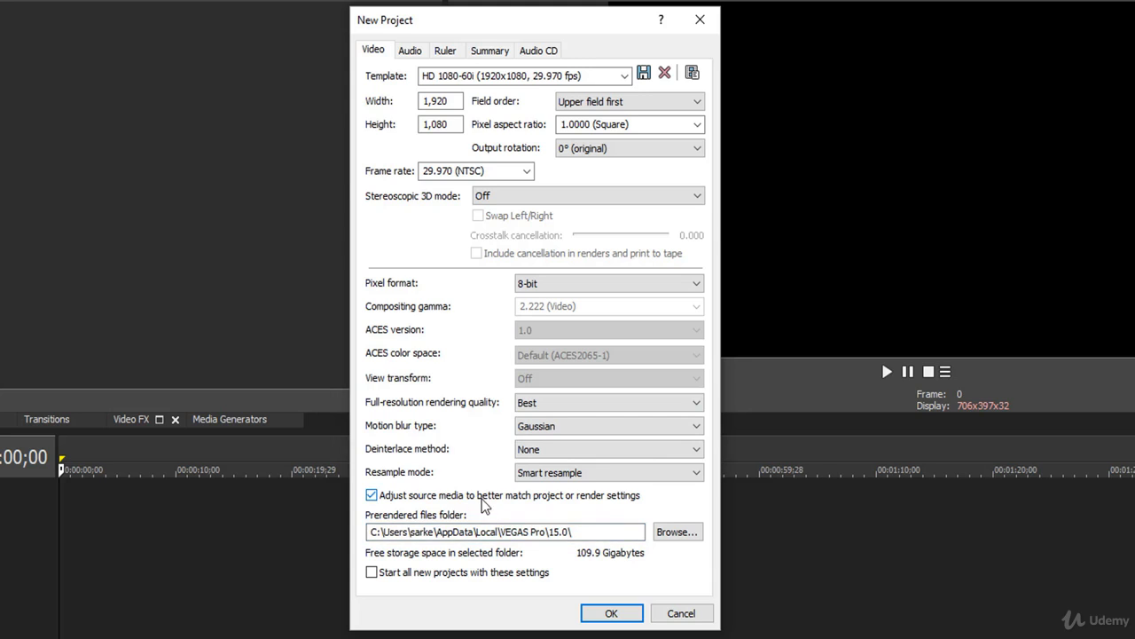
pyautogui.click(373, 495)
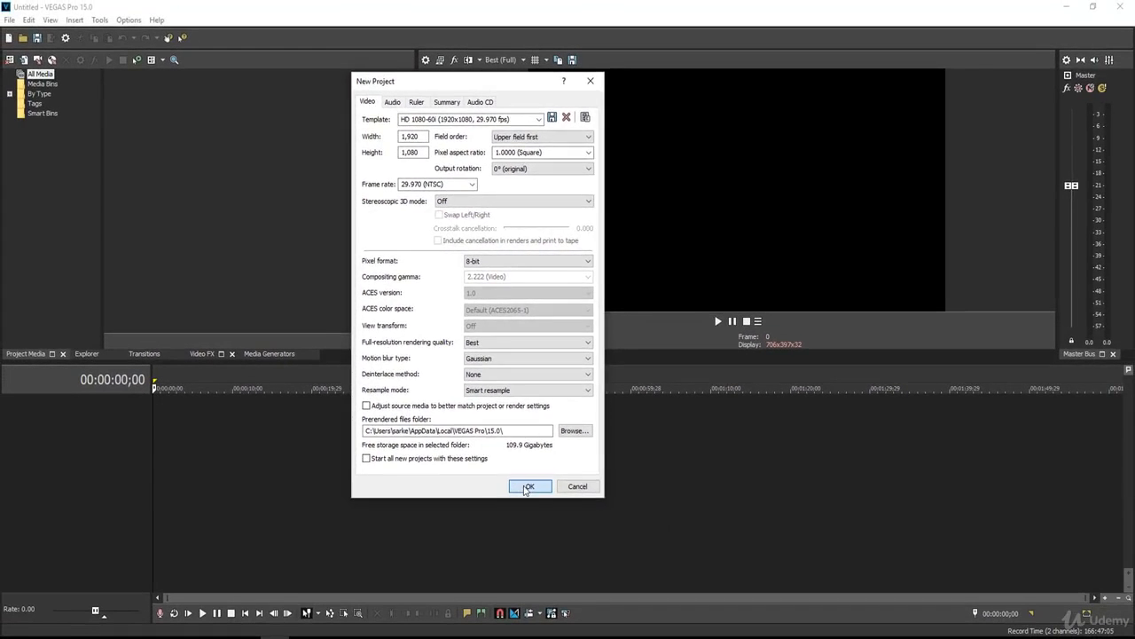
pyautogui.click(528, 487)
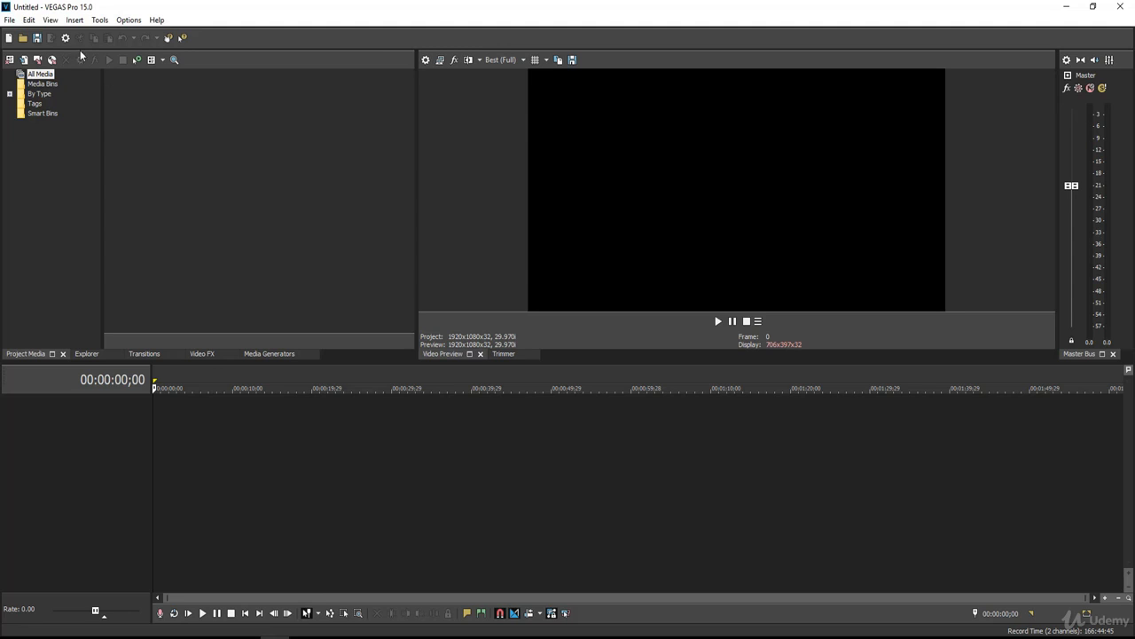
# Step: Import all the video and image files from the Sample Media Files folder on the Desktop
pyautogui.click(7, 20)
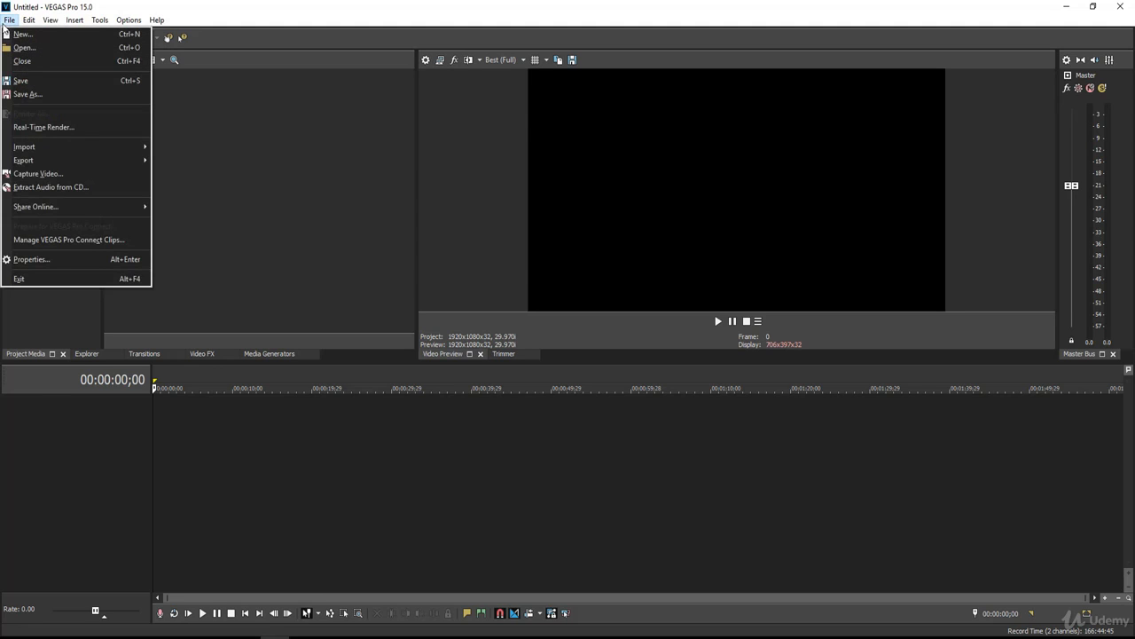
pyautogui.moveTo(47, 148)
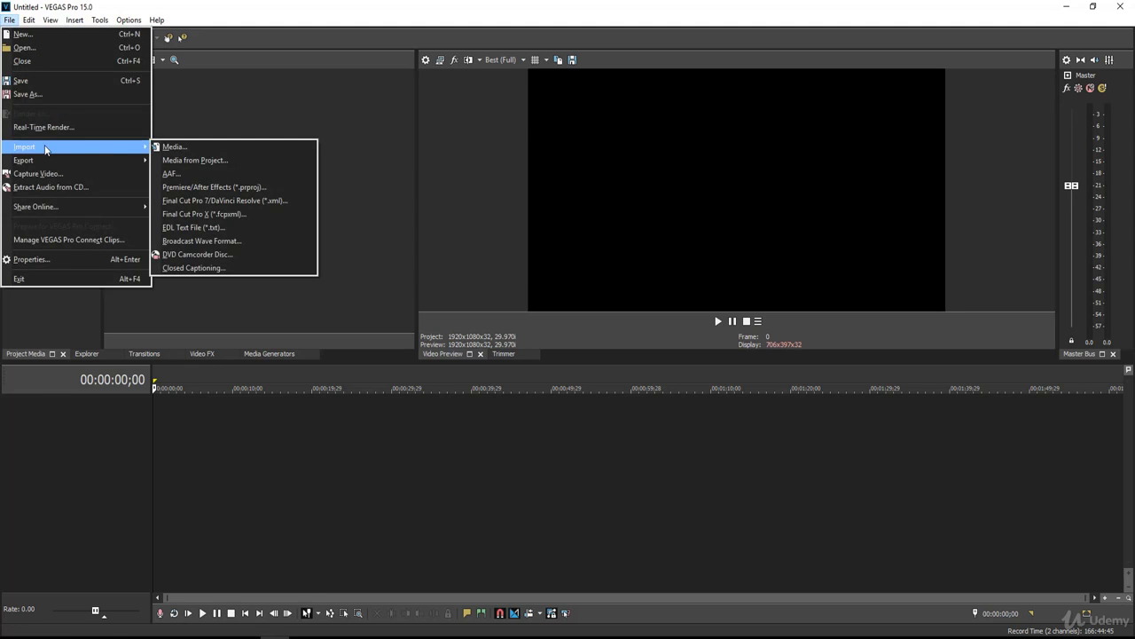
pyautogui.click(184, 149)
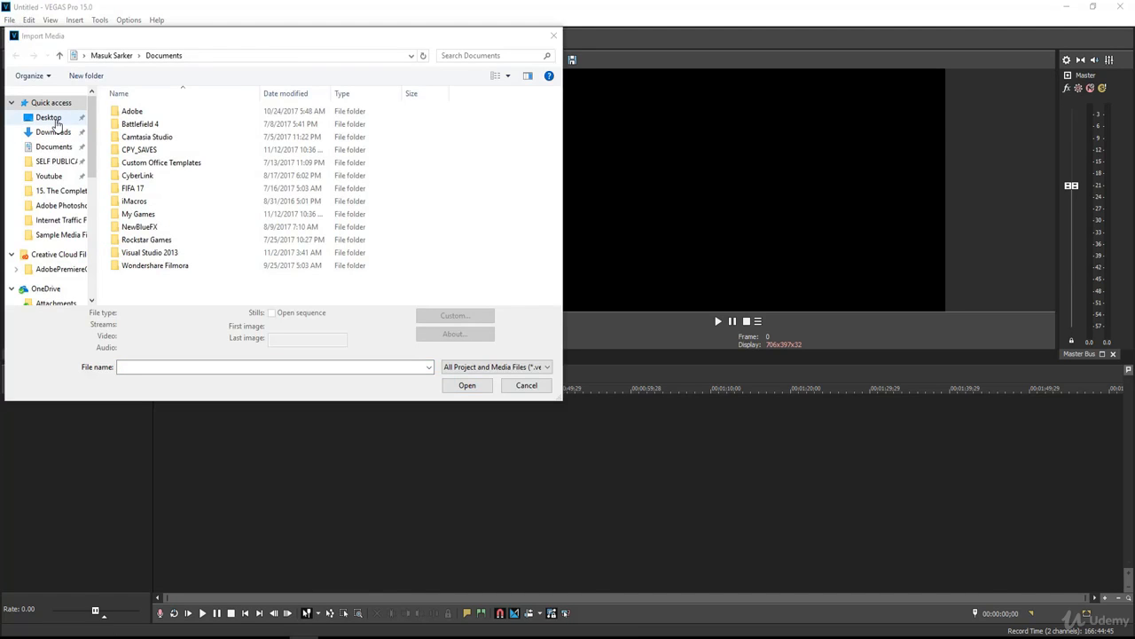
pyautogui.click(55, 119)
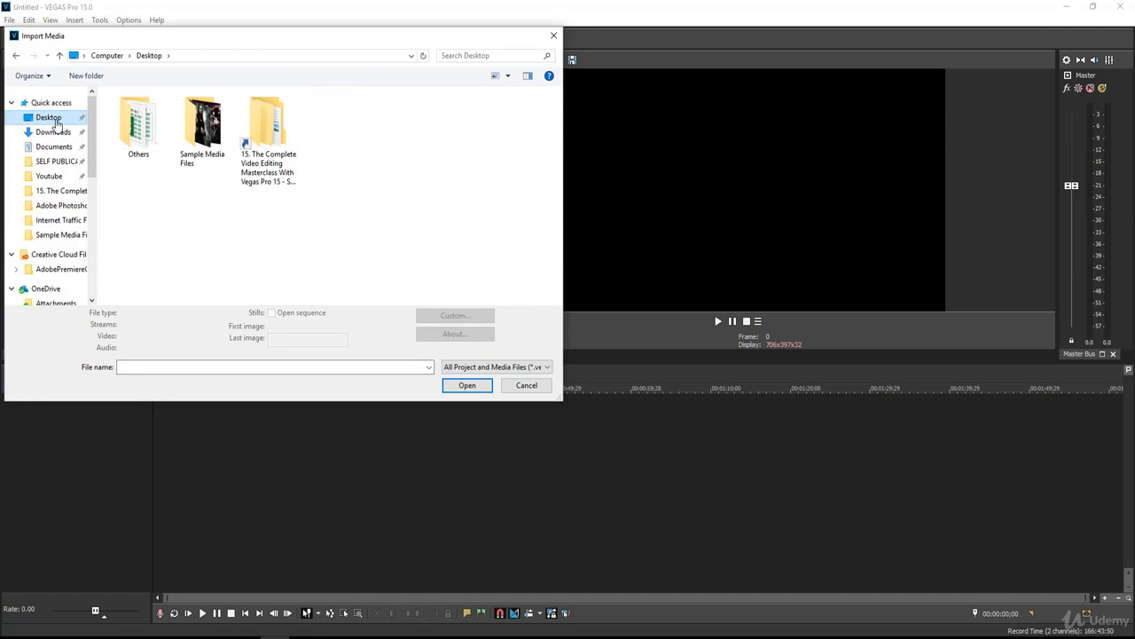
pyautogui.doubleClick(195, 131)
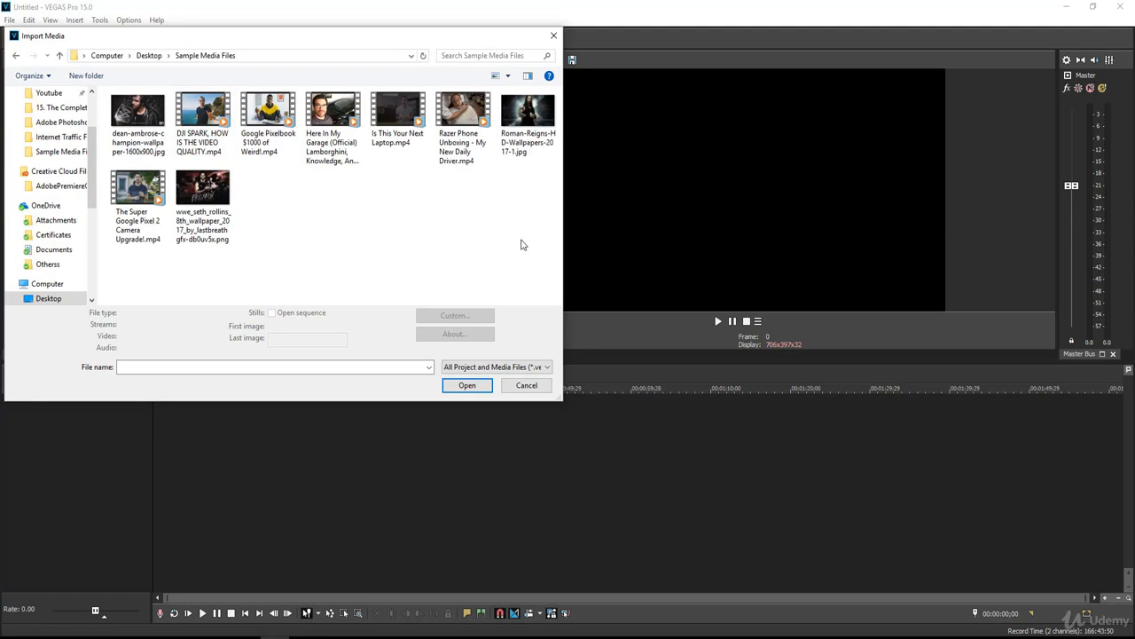
pyautogui.moveTo(522, 240); pyautogui.dragTo(149, 118)
pyautogui.click(366, 223)
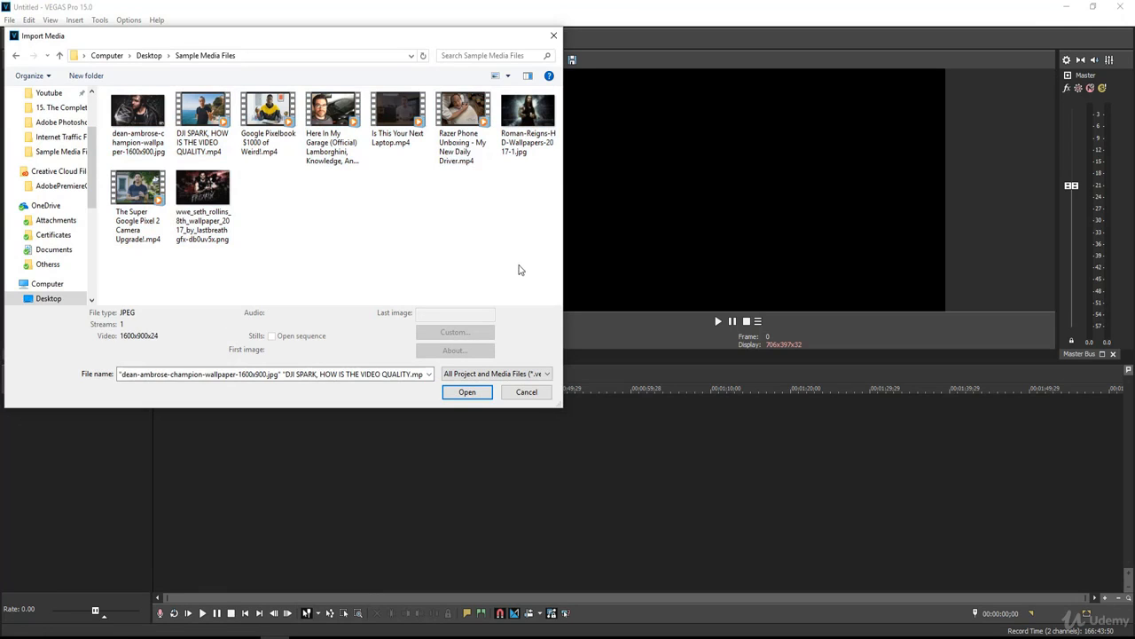
pyautogui.moveTo(543, 258); pyautogui.dragTo(138, 122)
pyautogui.click(464, 392)
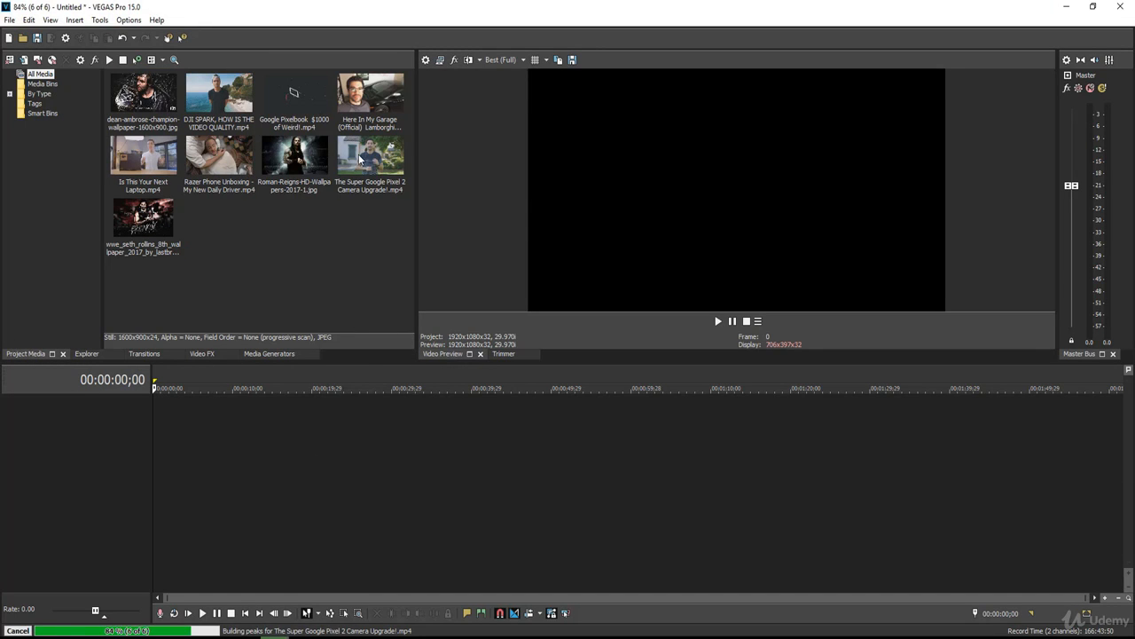
# Step: Add The Super Google Pixel 2 Camera Upgrade!.mp4 at the start of the timeline without matching the project video settings to it
pyautogui.moveTo(358, 153); pyautogui.dragTo(157, 425)
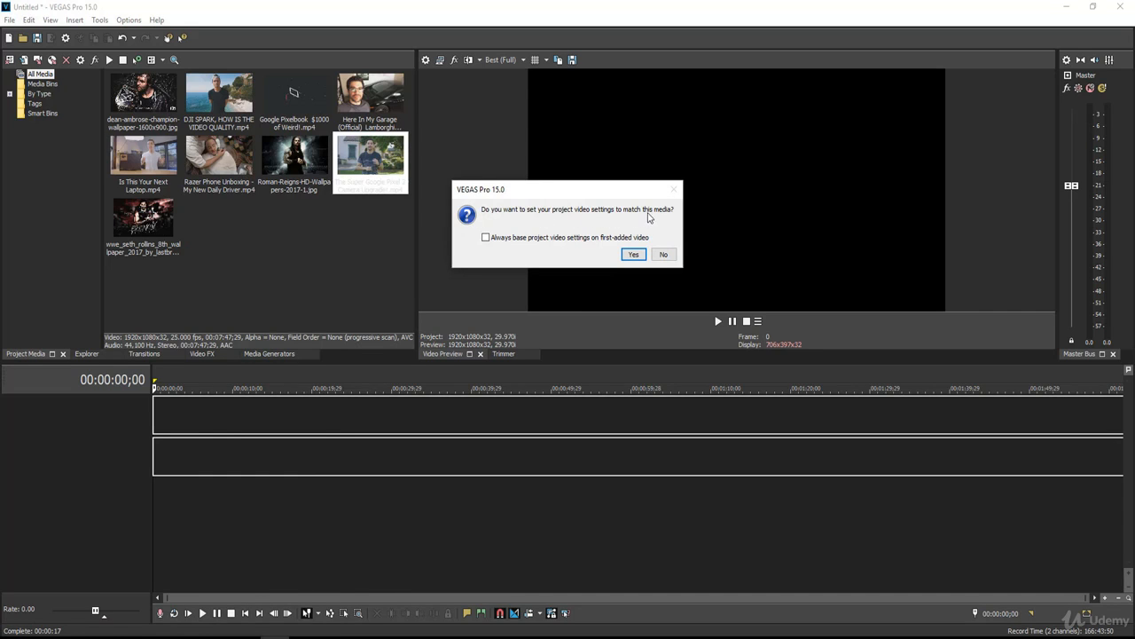
pyautogui.click(663, 254)
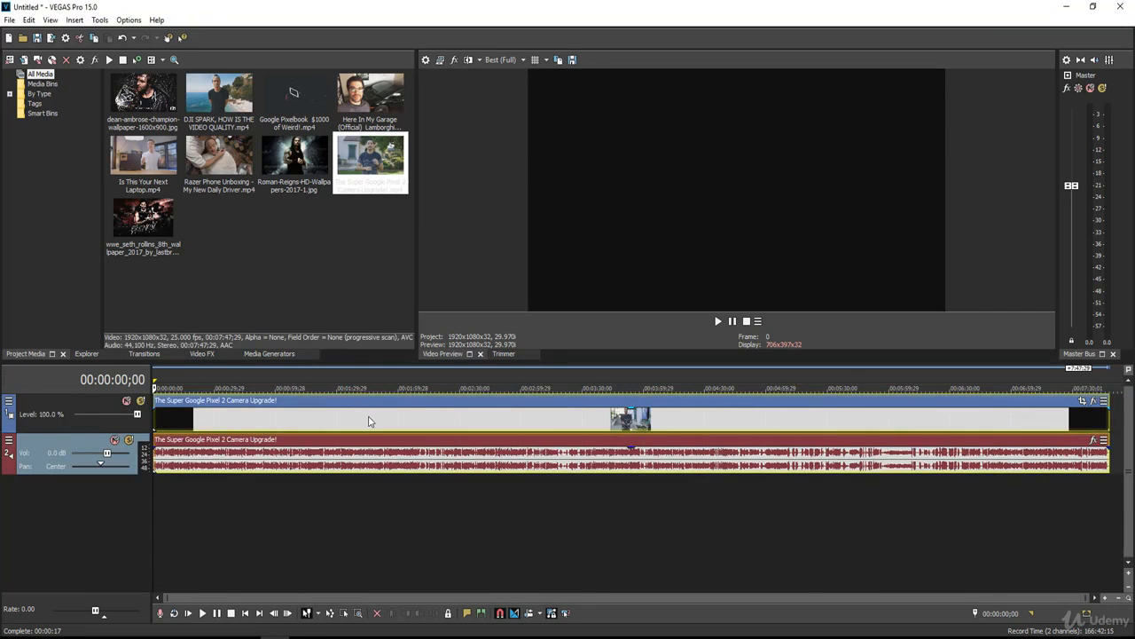
# Step: Play the timeline clip from about 1:26 and preview its frames between about 1:03 and 1:15
pyautogui.click(364, 423)
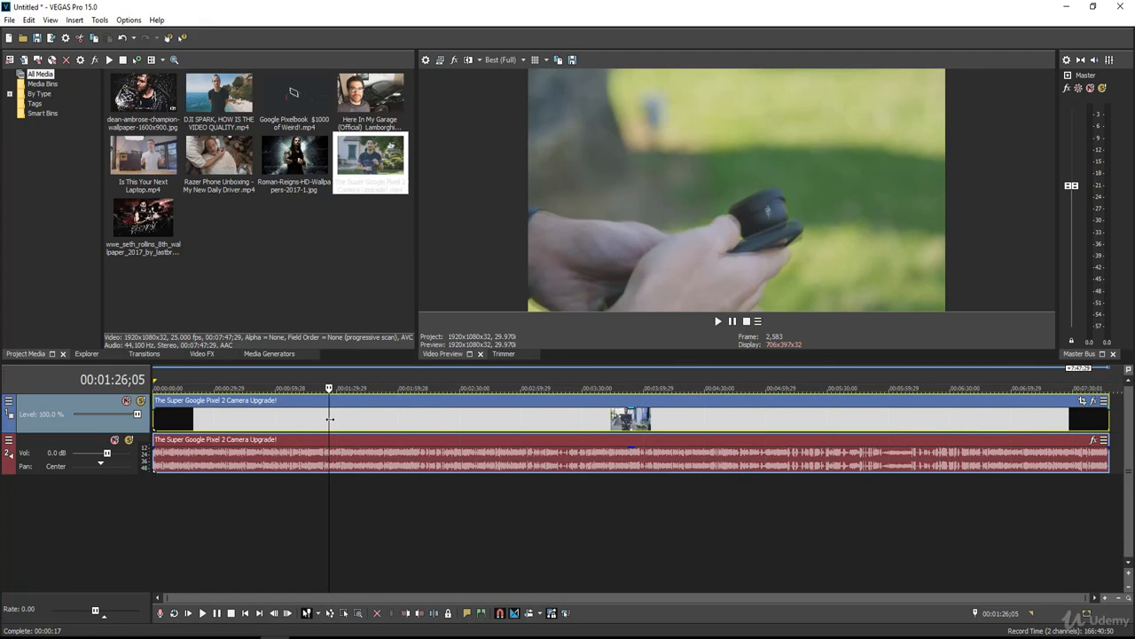
pyautogui.press('space')
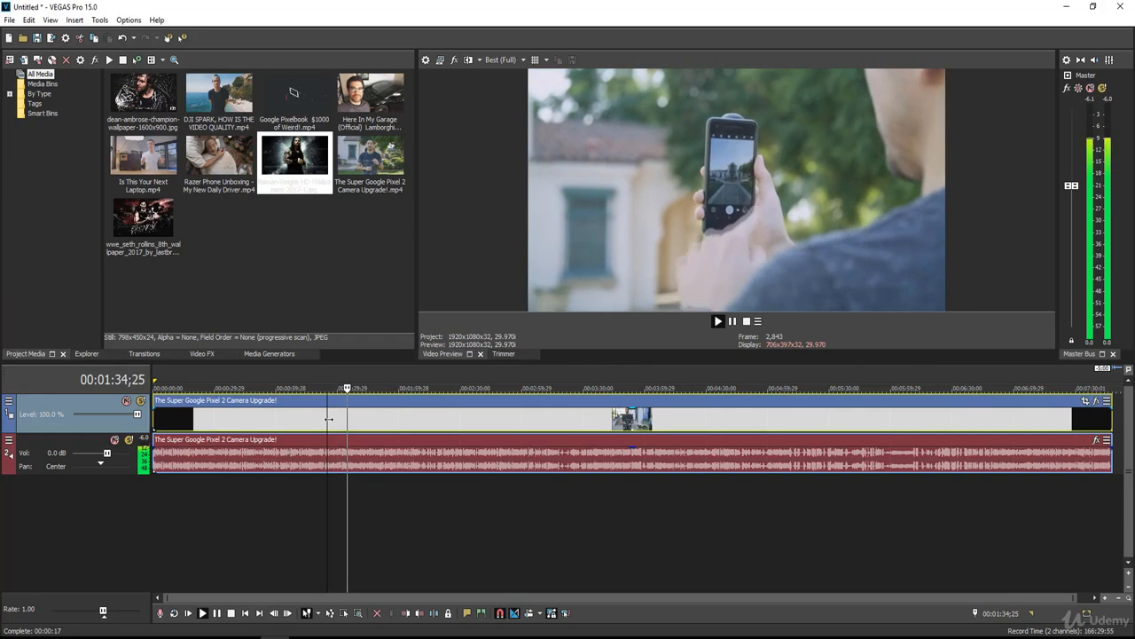
pyautogui.press('space')
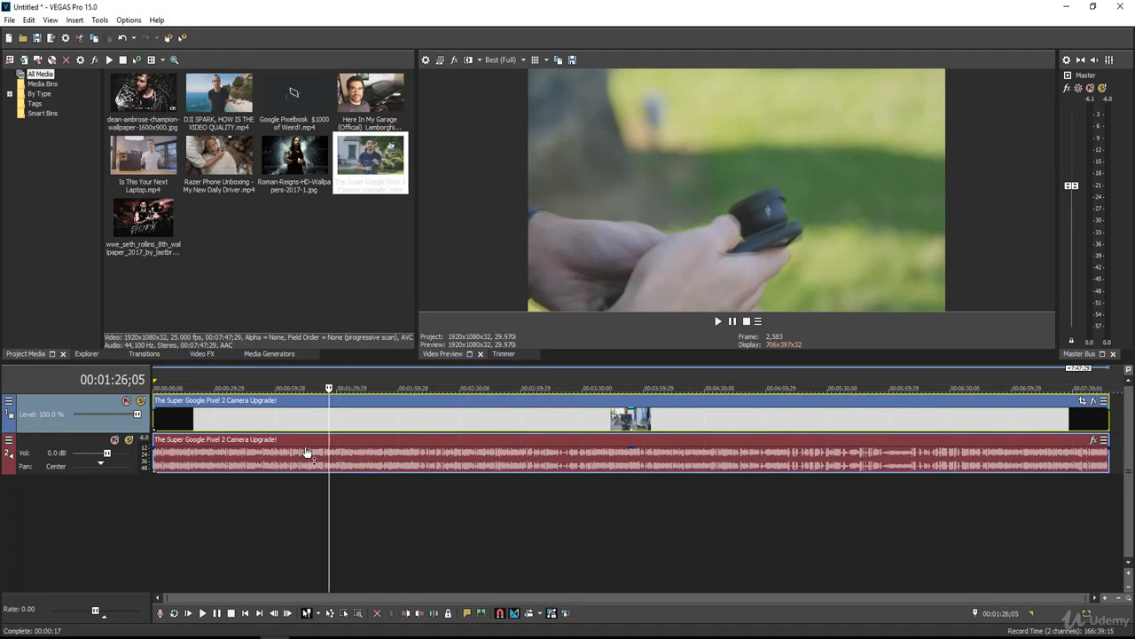
pyautogui.click(282, 421)
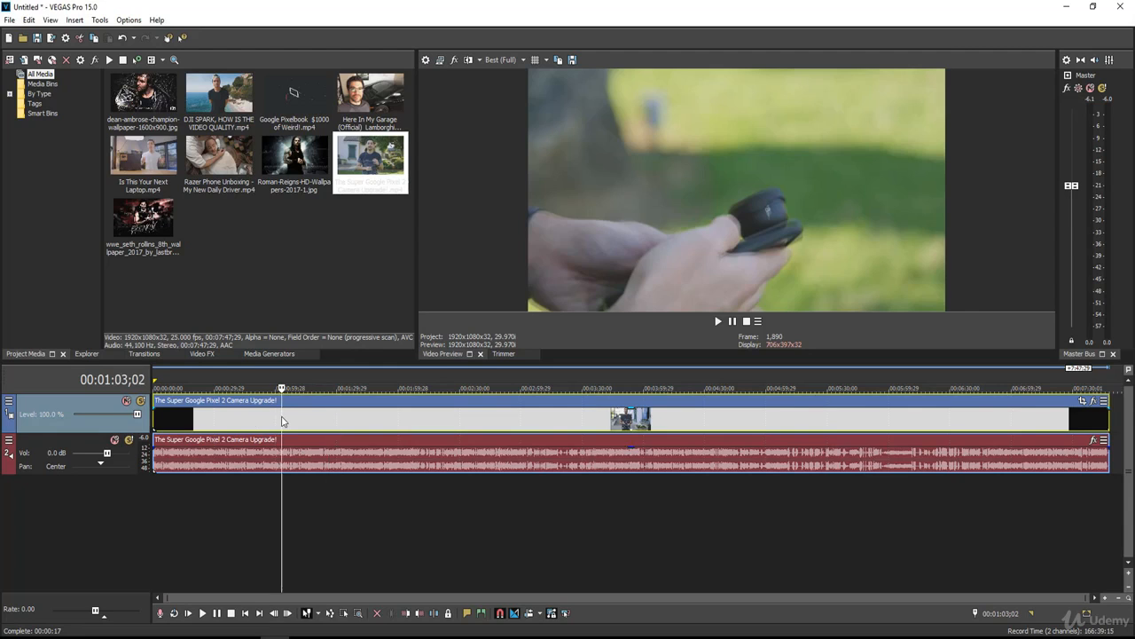
pyautogui.click(306, 456)
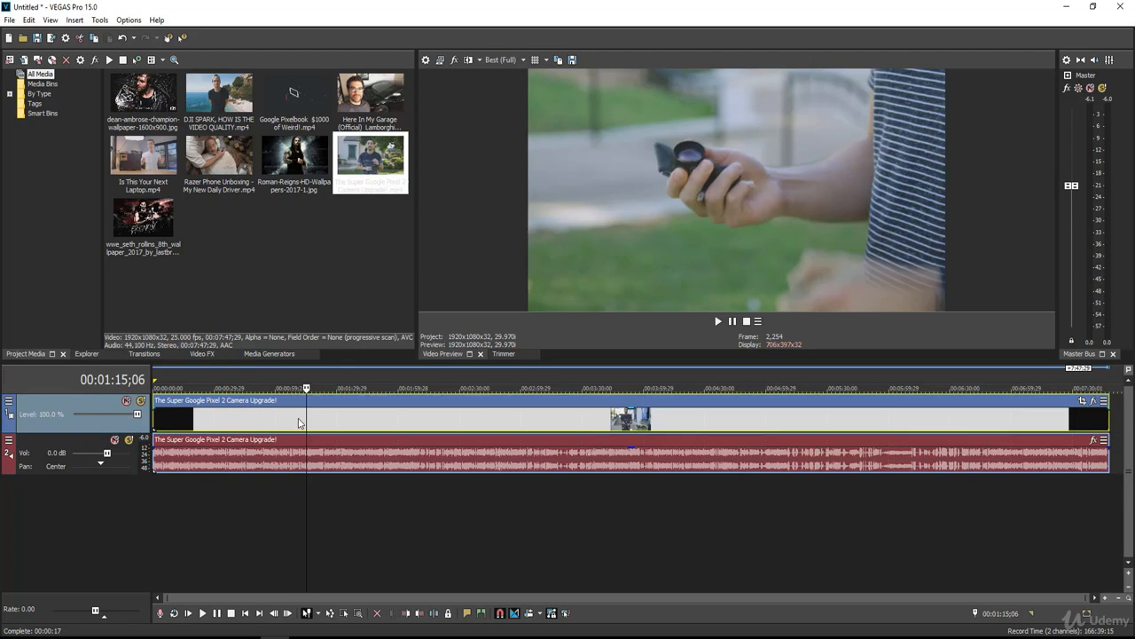
pyautogui.click(298, 421)
# Step: Place Roman-Reigns-HD-Wallpapers-2017-1.jpg on the video track directly after the end of the video clip
pyautogui.moveTo(196, 601); pyautogui.dragTo(479, 598)
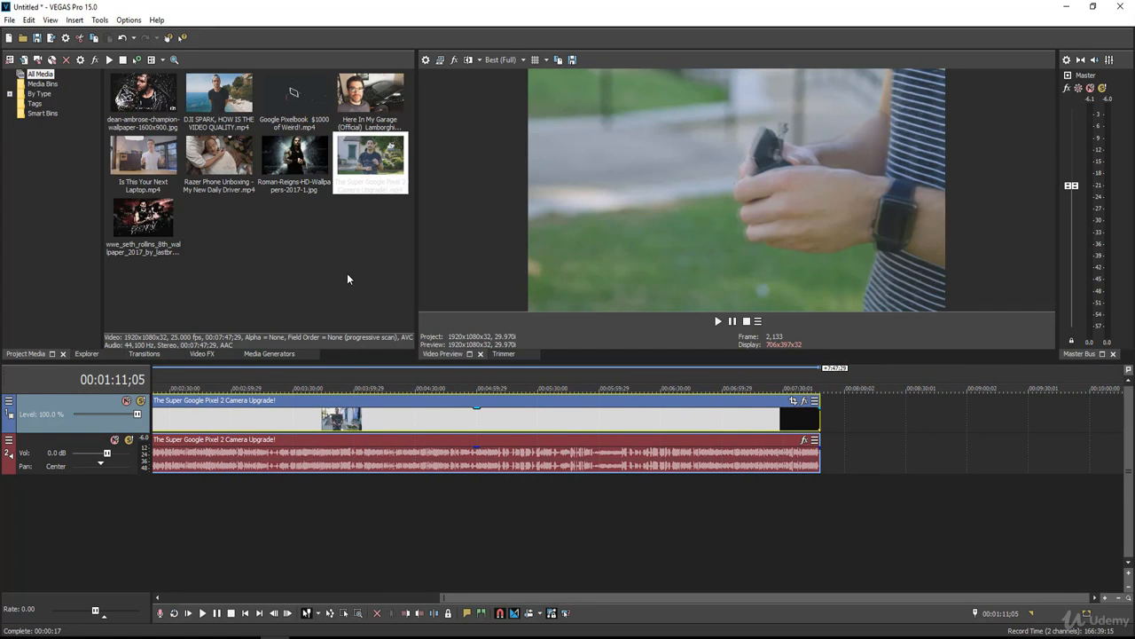
pyautogui.click(289, 170)
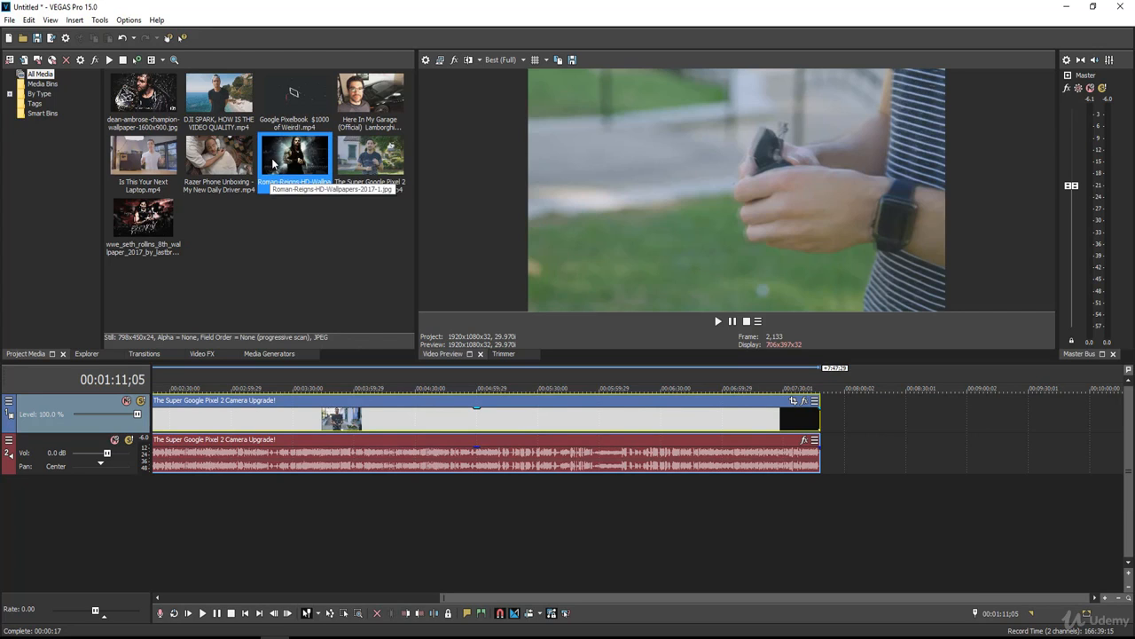
pyautogui.moveTo(273, 161); pyautogui.dragTo(828, 430)
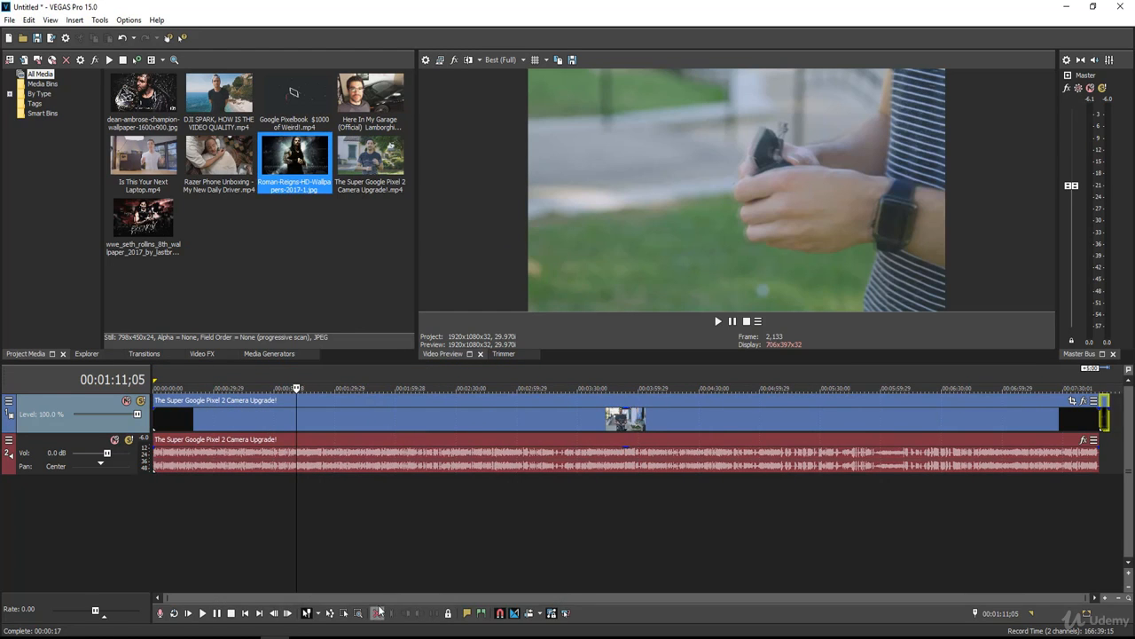
# Step: Preview the added image at about 7:50, and zoom in on the end of the timeline with the cursor at 7:53
pyautogui.moveTo(397, 599); pyautogui.dragTo(740, 577)
pyautogui.click(724, 439)
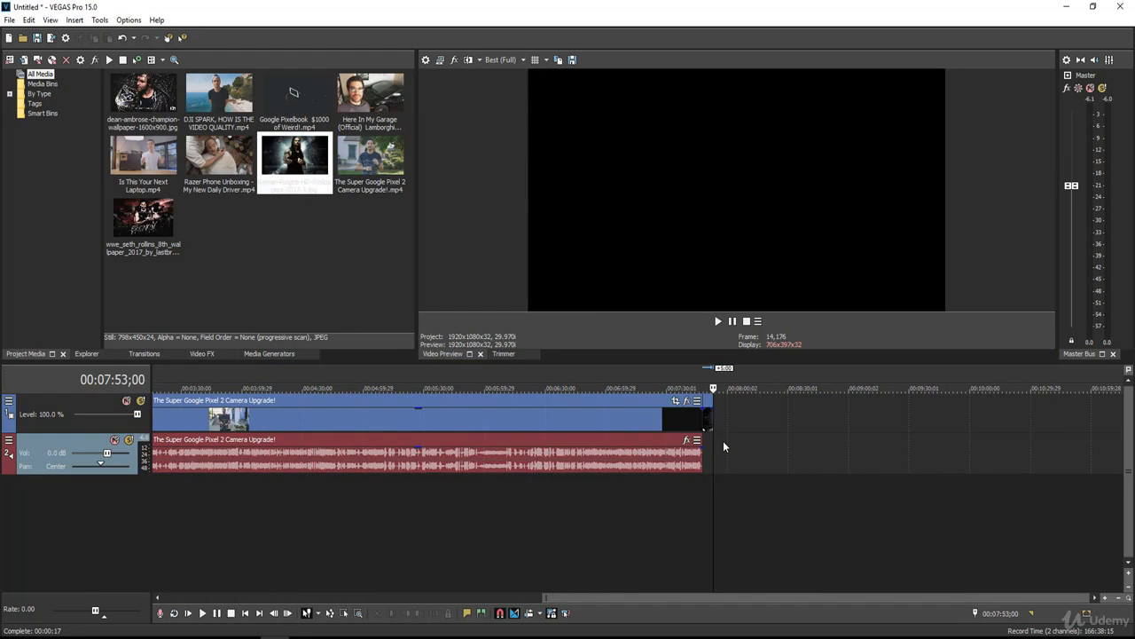
pyautogui.click(708, 456)
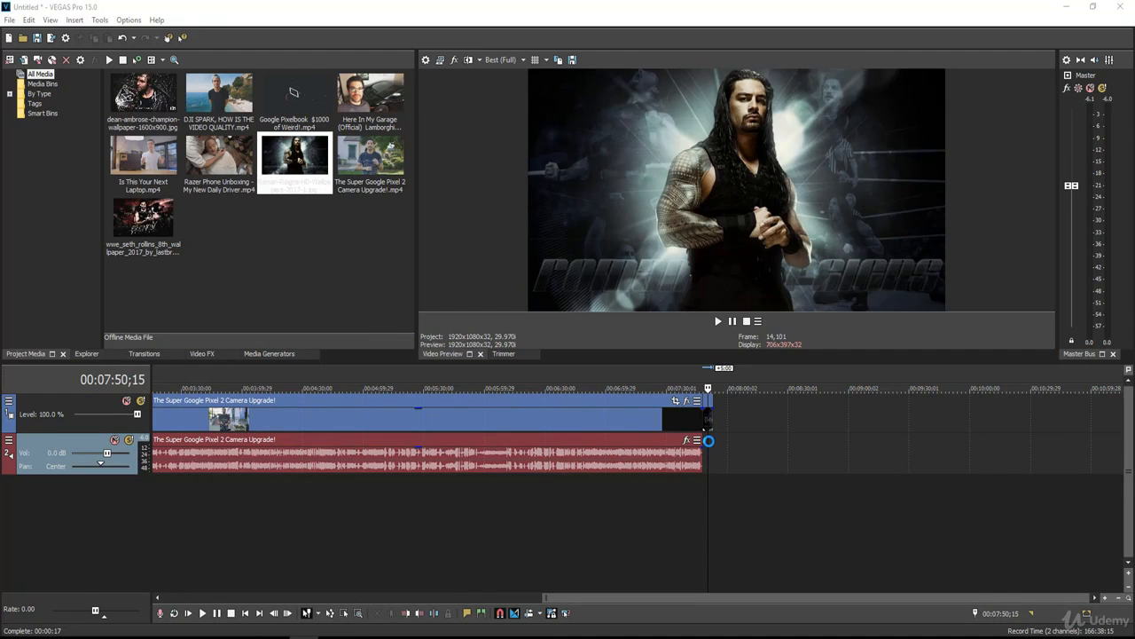
pyautogui.click(719, 441)
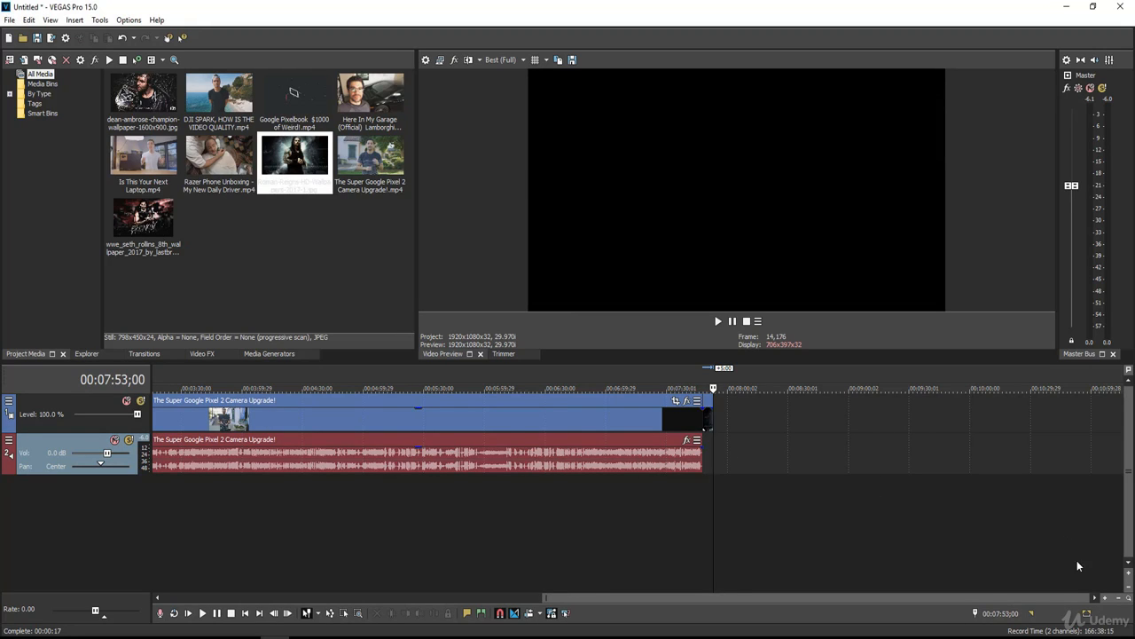
pyautogui.click(1105, 600)
pyautogui.click(1105, 600)
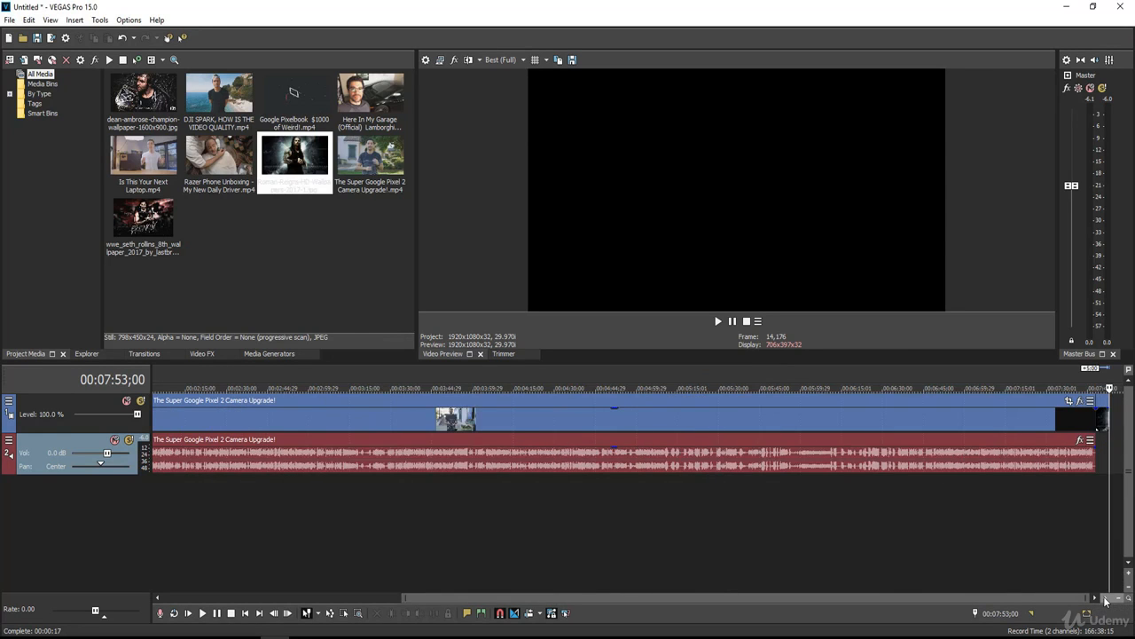
# Step: Move the timeline cursor to about 7:50, inside the image clip at the end of the video track, to preview it up close
pyautogui.click(1105, 600)
pyautogui.click(1105, 600)
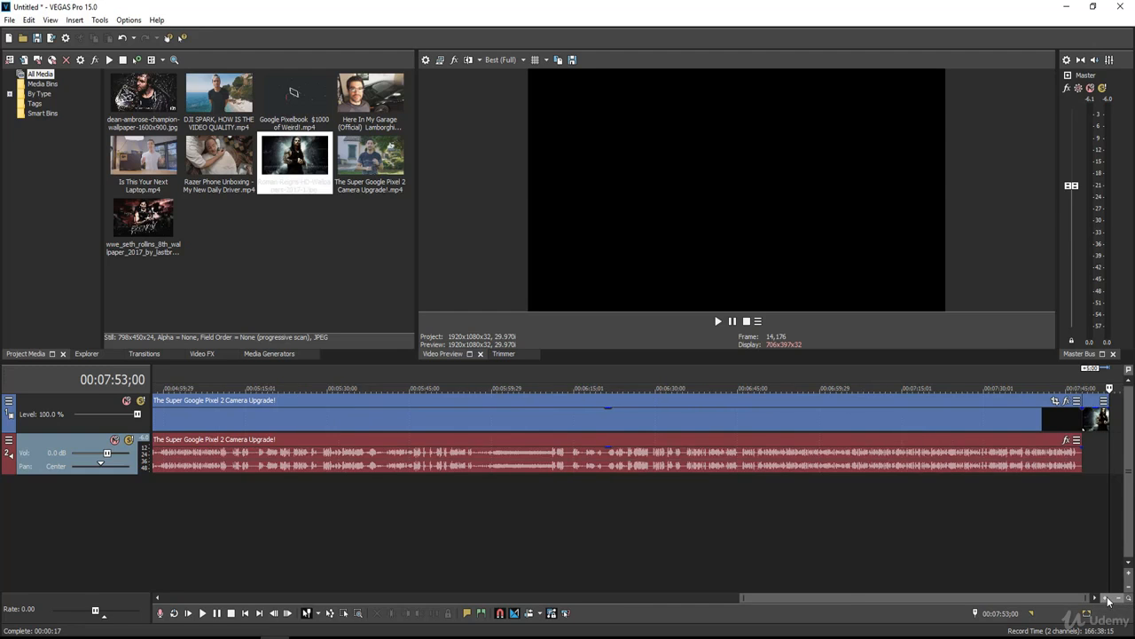
pyautogui.click(1105, 600)
pyautogui.hscroll(1, 805, 518)
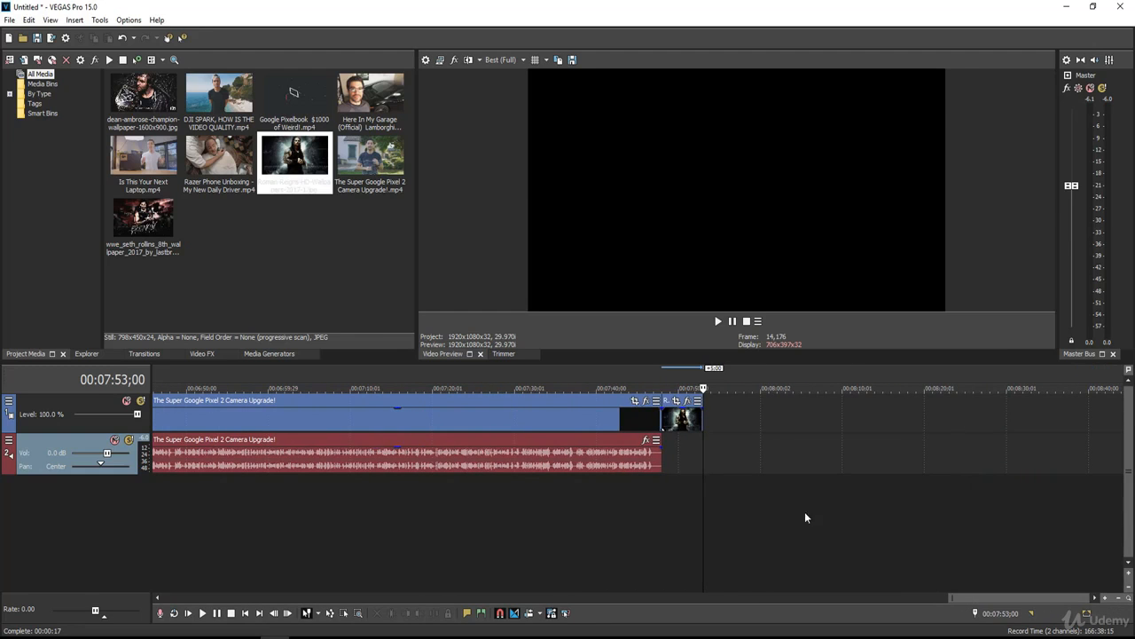
pyautogui.click(691, 452)
pyautogui.click(681, 447)
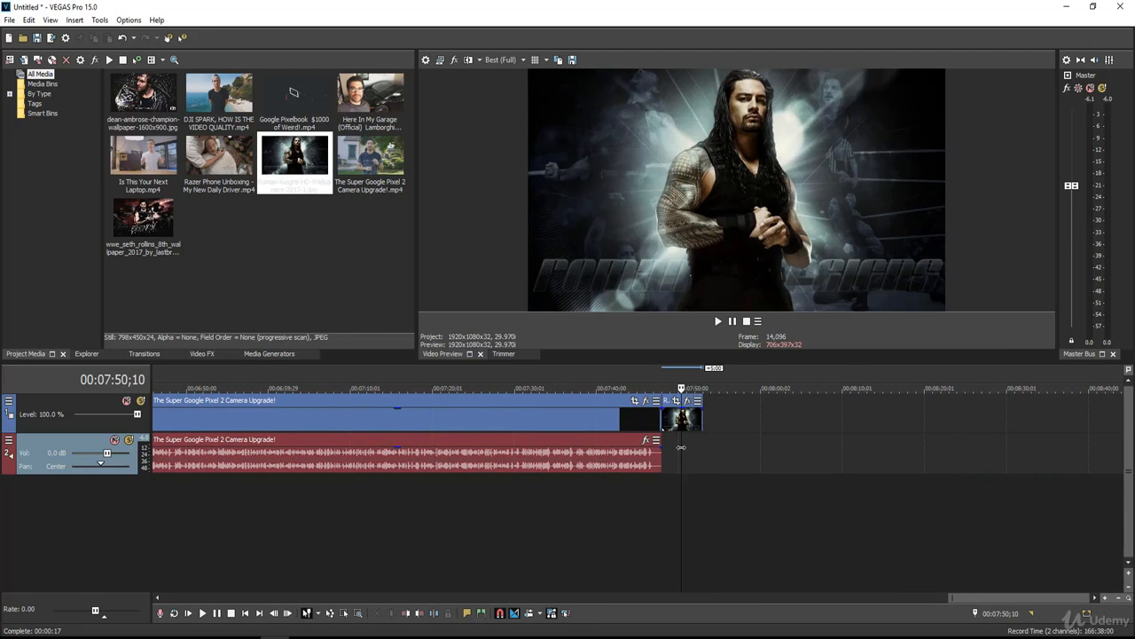
# Step: Play the video clip from about 5:45, pause it at about 5:49, then resume playback briefly and stop it
pyautogui.click(1119, 601)
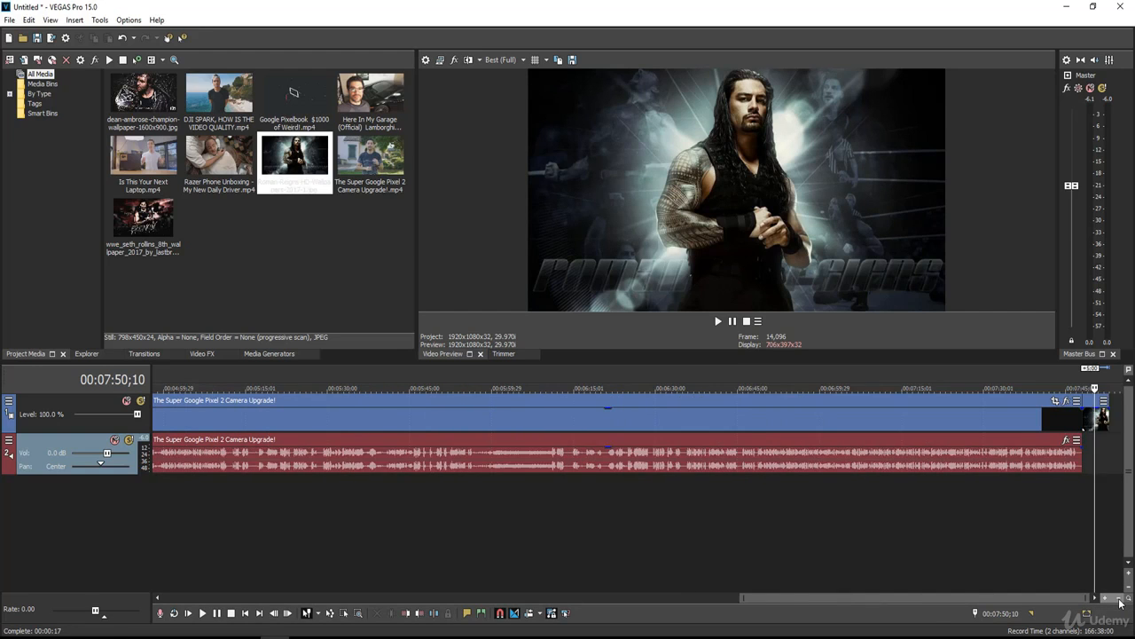
pyautogui.click(1119, 601)
pyautogui.click(1119, 601)
pyautogui.click(1119, 601)
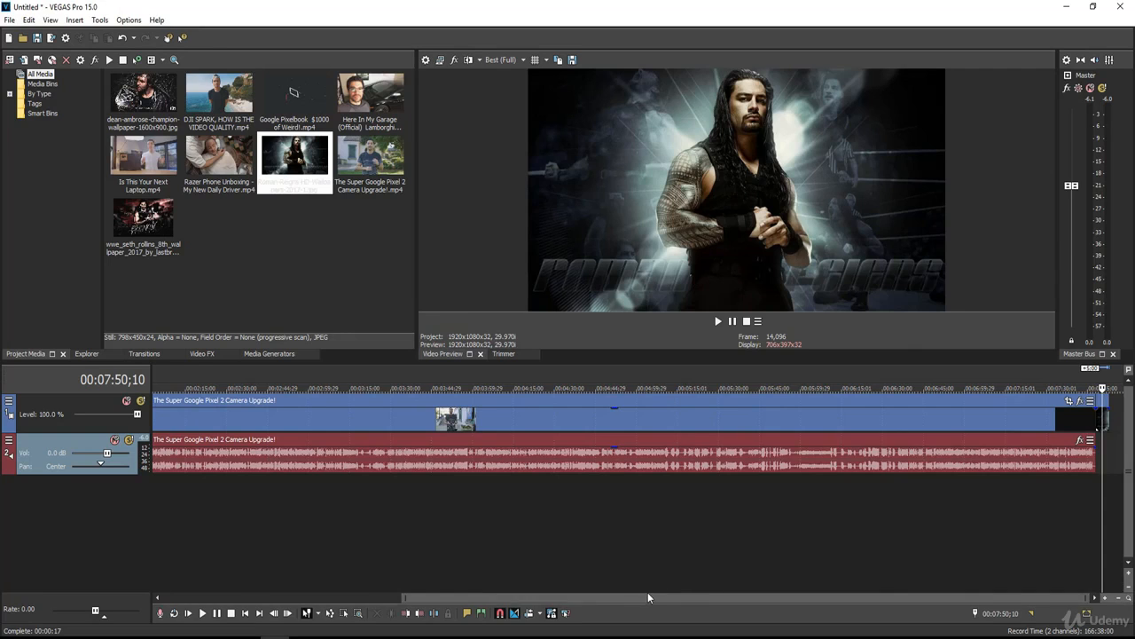
pyautogui.moveTo(647, 597); pyautogui.dragTo(927, 598)
pyautogui.click(369, 417)
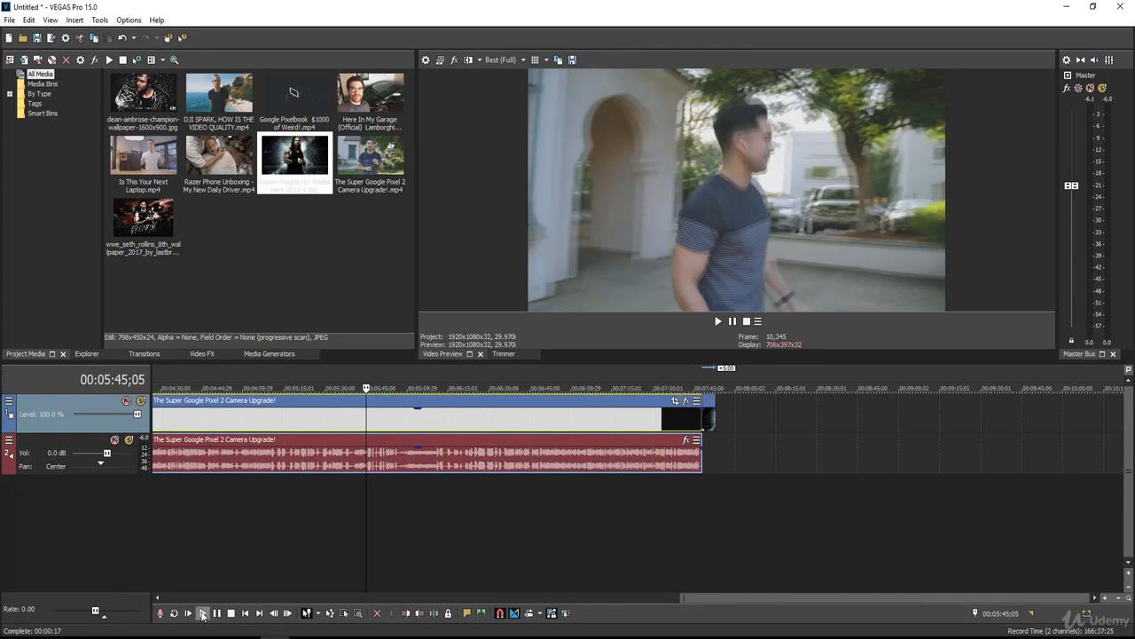
pyautogui.click(202, 613)
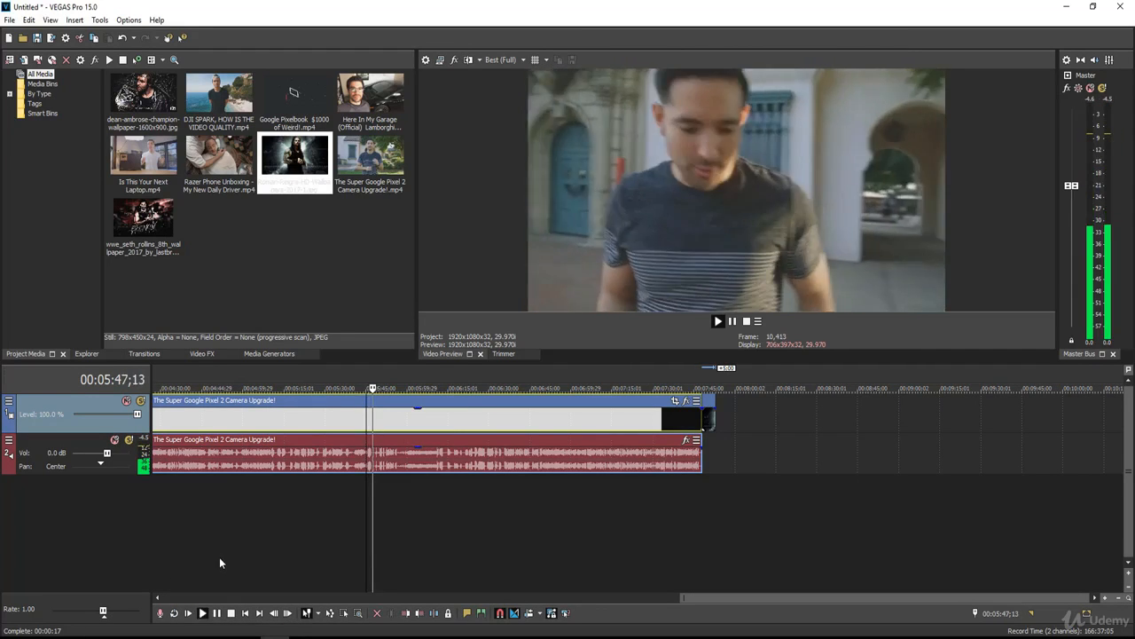
pyautogui.click(218, 615)
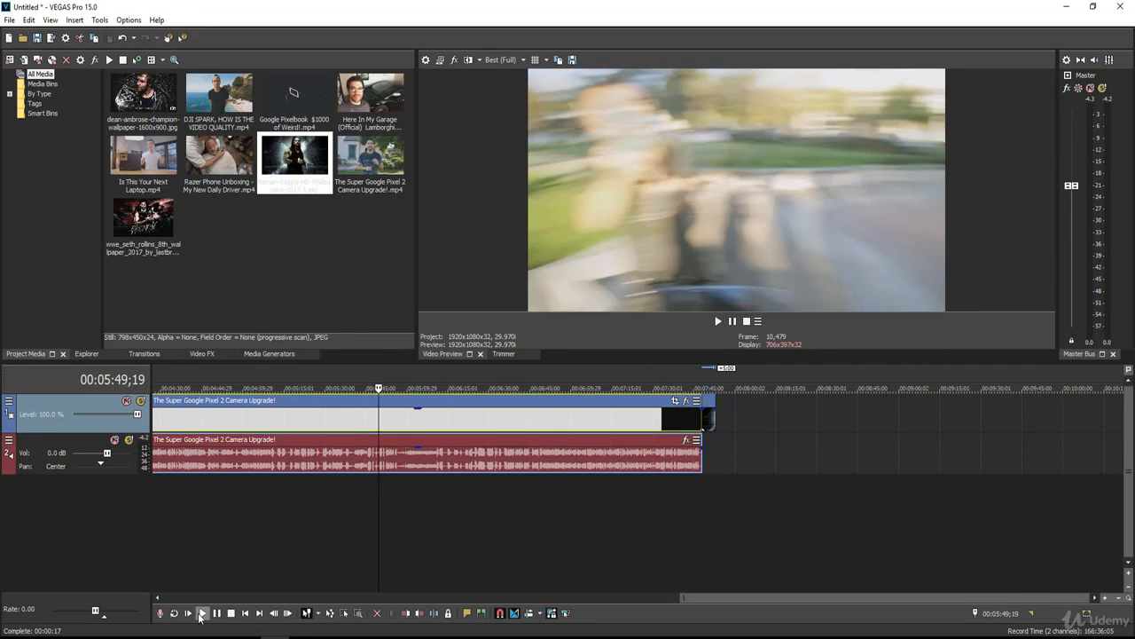
pyautogui.click(202, 613)
pyautogui.click(231, 613)
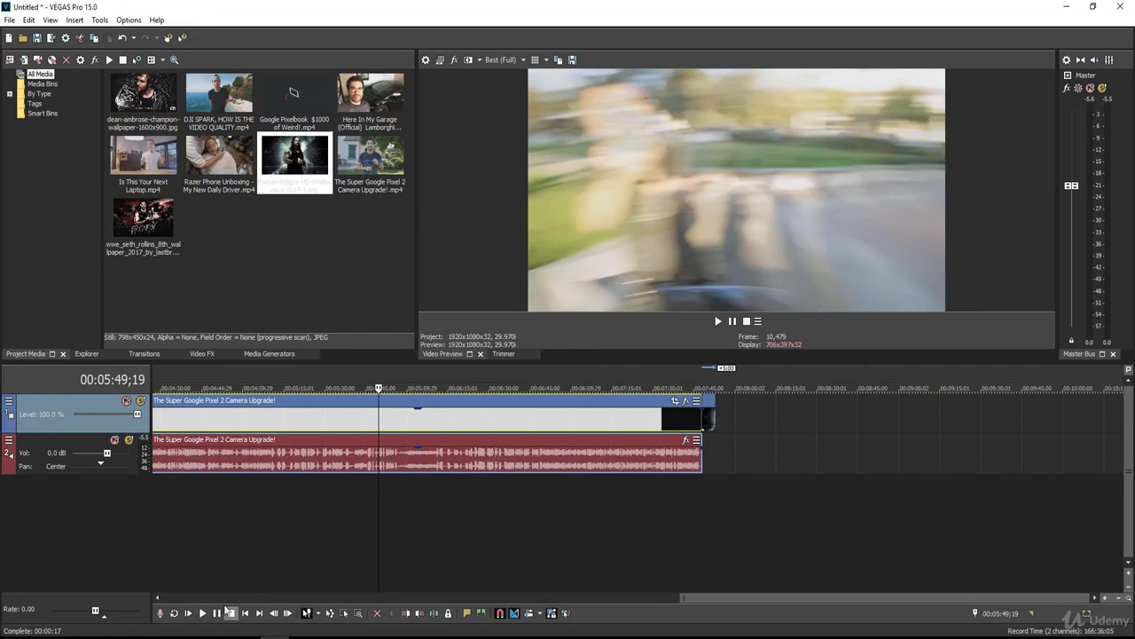